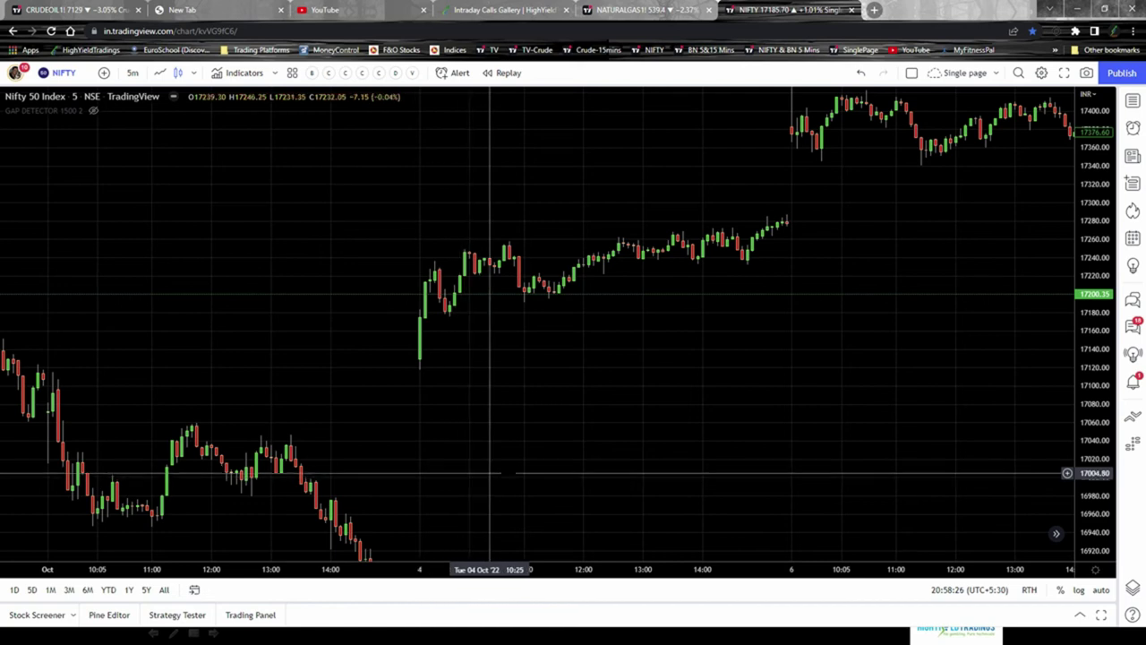
Show the 4 October session on the 5-minute NIFTY chart large enough to examine its individual candles
scroll(598, 483, up, 2)
drag(475, 478, 707, 470)
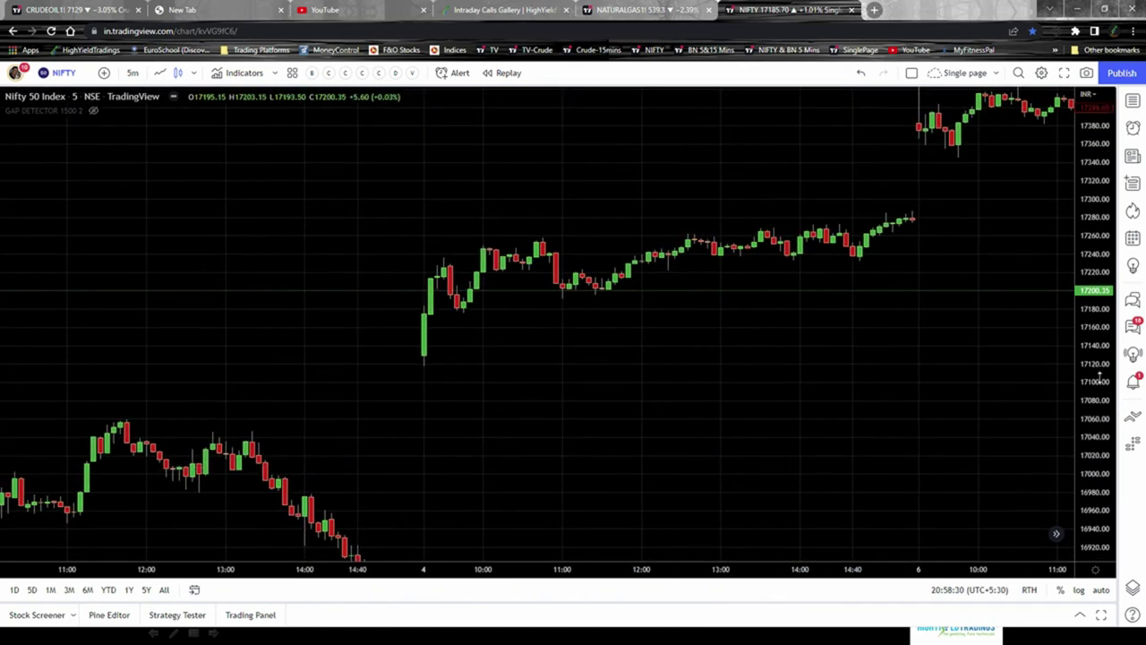
scroll(707, 470, up, 3)
drag(673, 404, 775, 468)
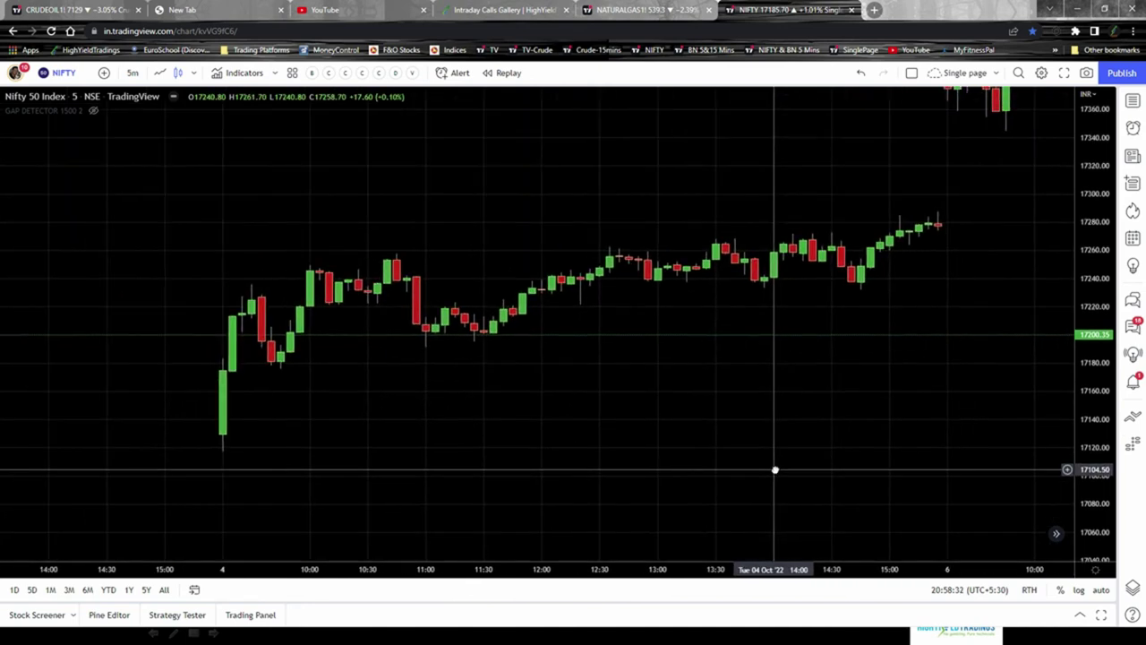
scroll(777, 468, up, 2)
drag(700, 459, 765, 447)
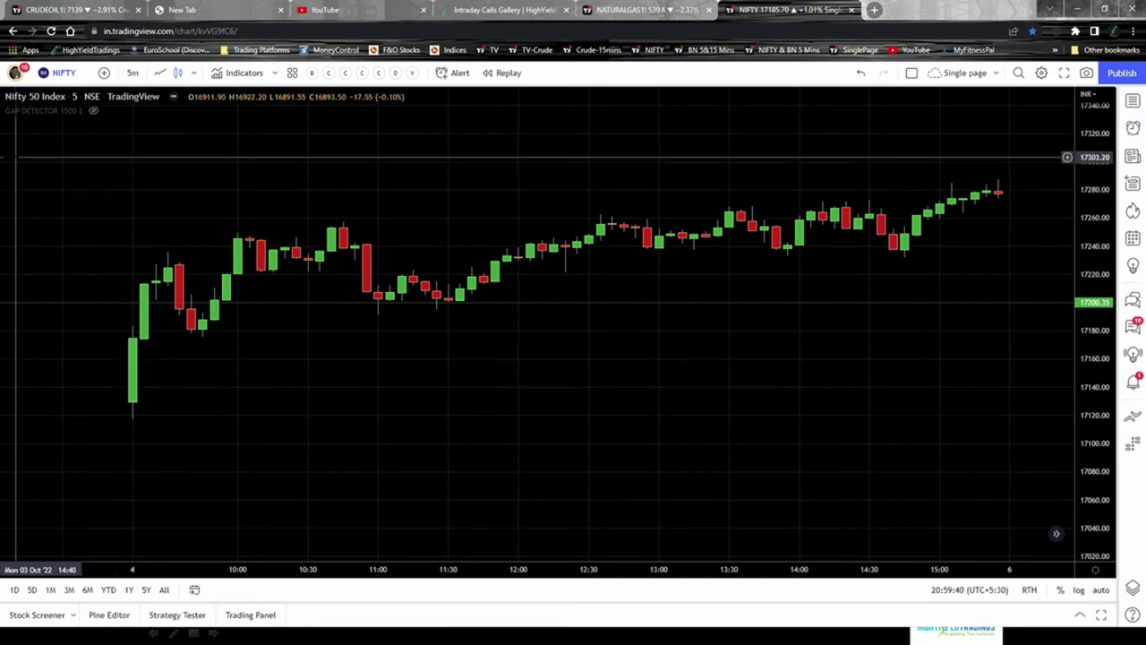
Turn on the drawings panel for the chart
click(15, 75)
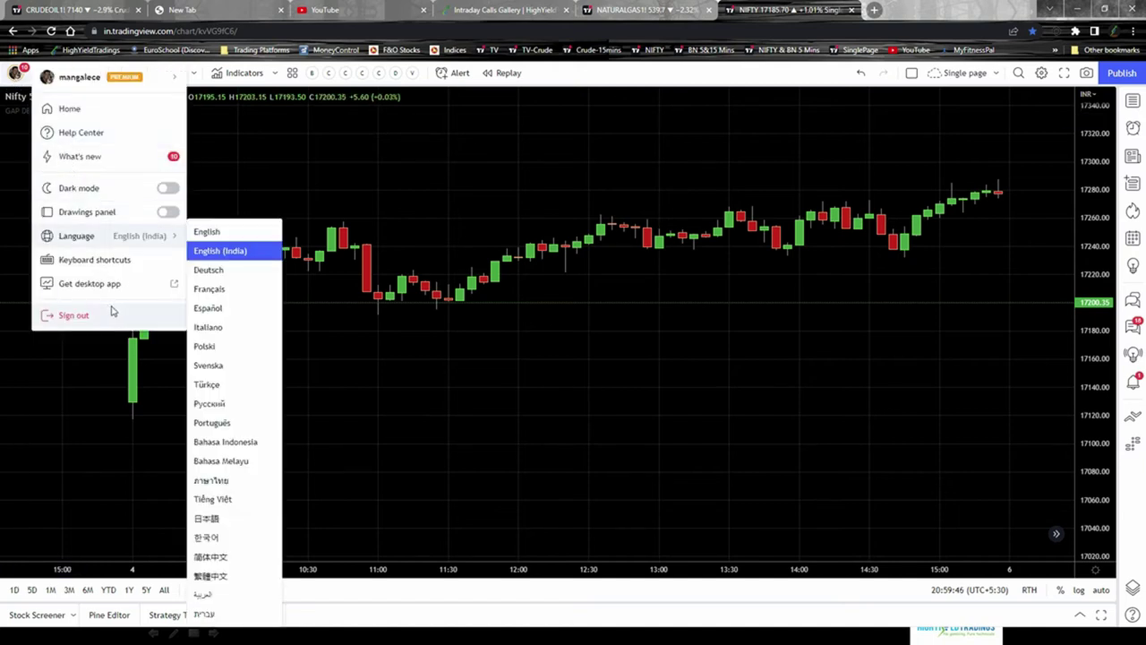
click(167, 213)
click(167, 213)
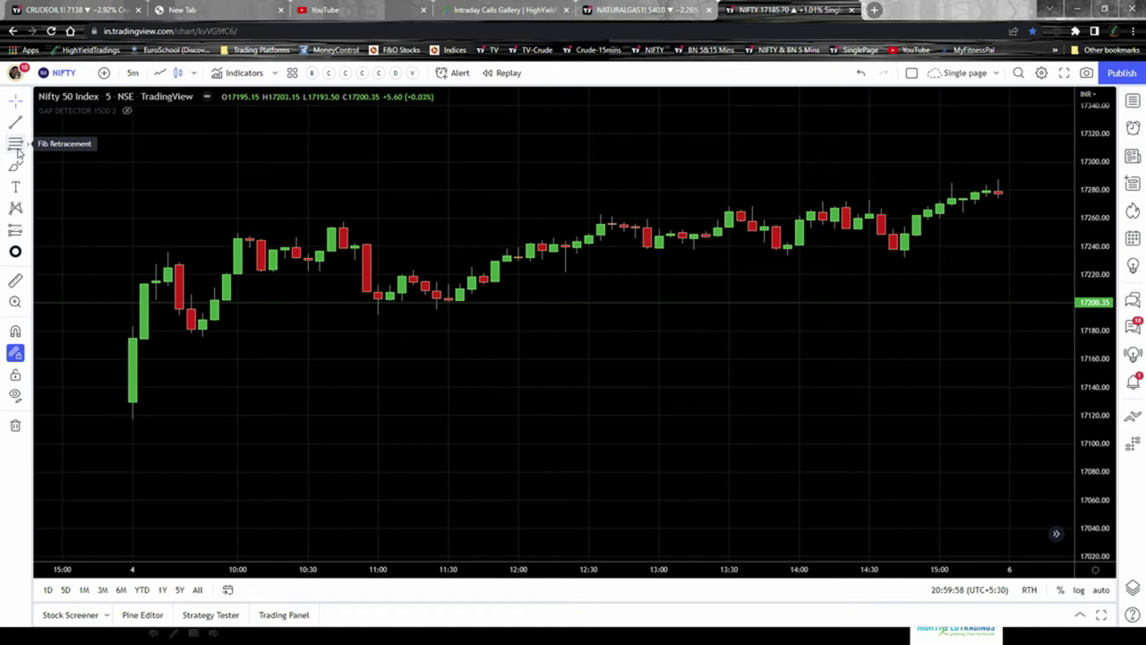
Draw a Fib Retracement beside the 4 October opening candles, from the low at 17117.20 up to the high at 17235.80
click(16, 146)
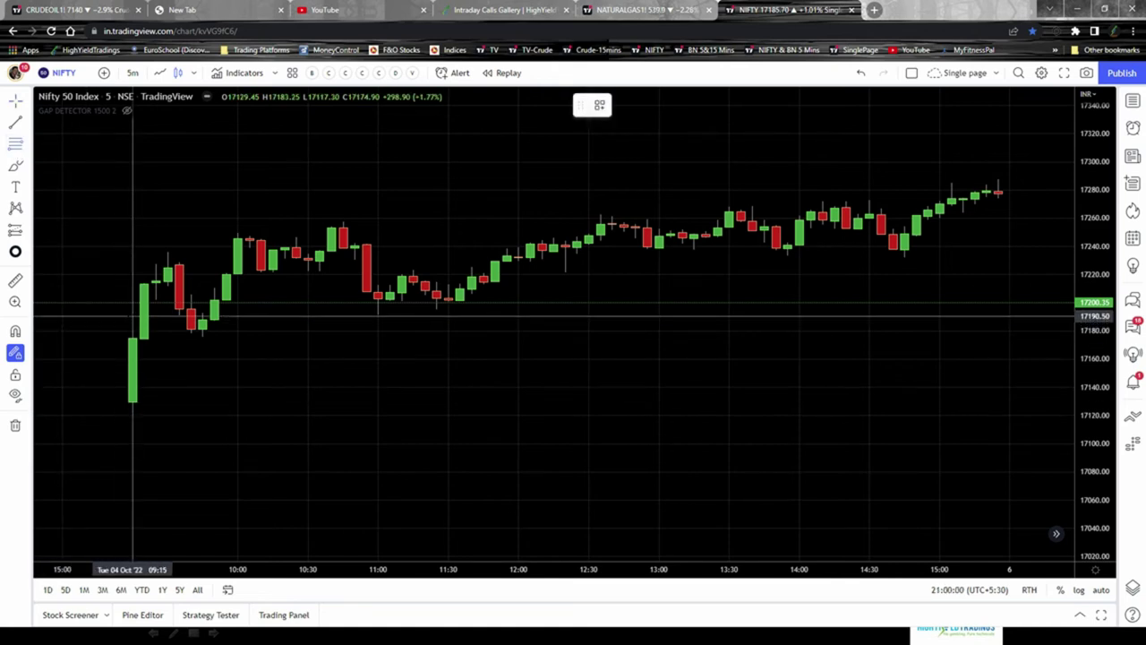
click(85, 419)
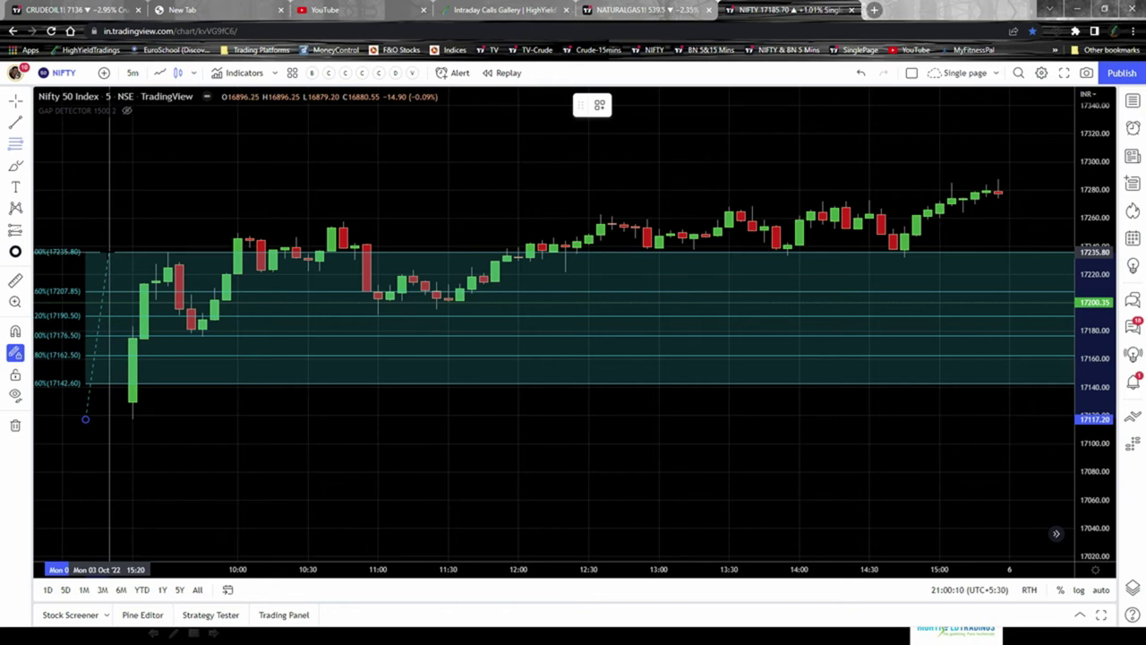
click(109, 252)
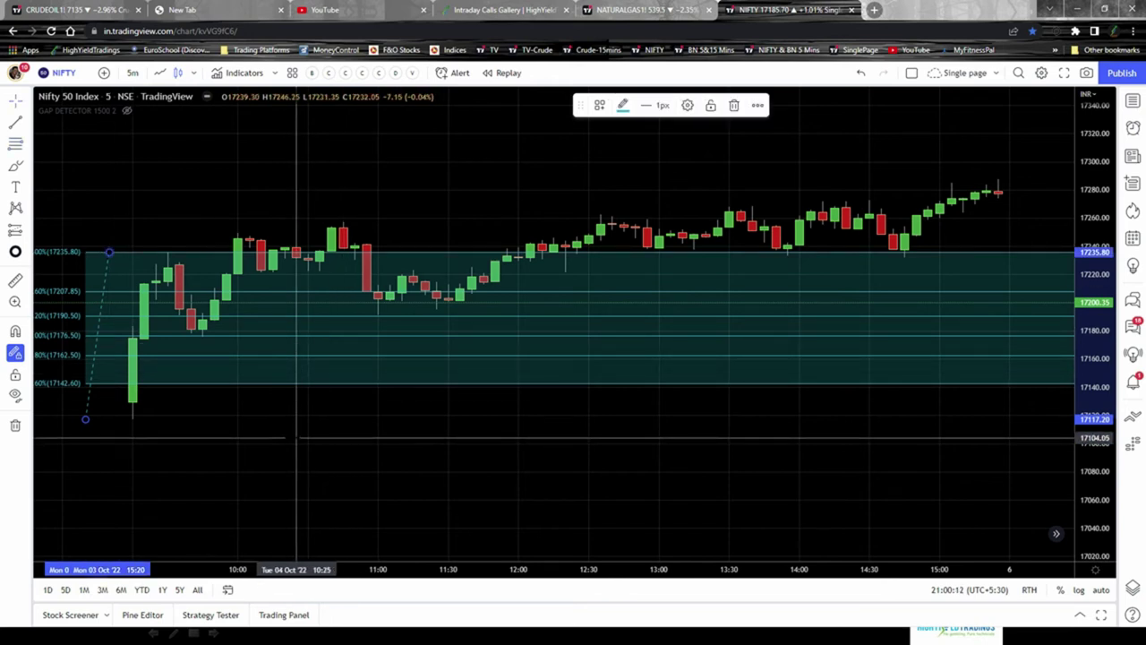
right_click(298, 300)
click(389, 453)
Annotate the first 4 October pullback with yellow horizontal lines at the 17235.80 high and near 17193 and 17175
drag(388, 453, 558, 438)
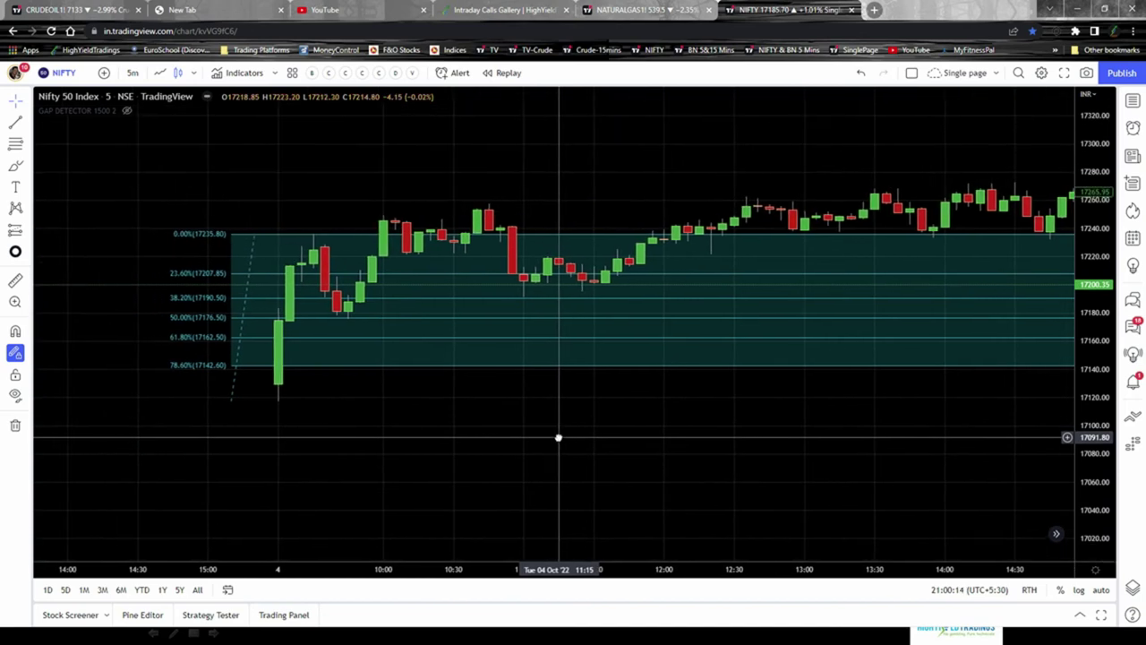
drag(1100, 387, 1100, 421)
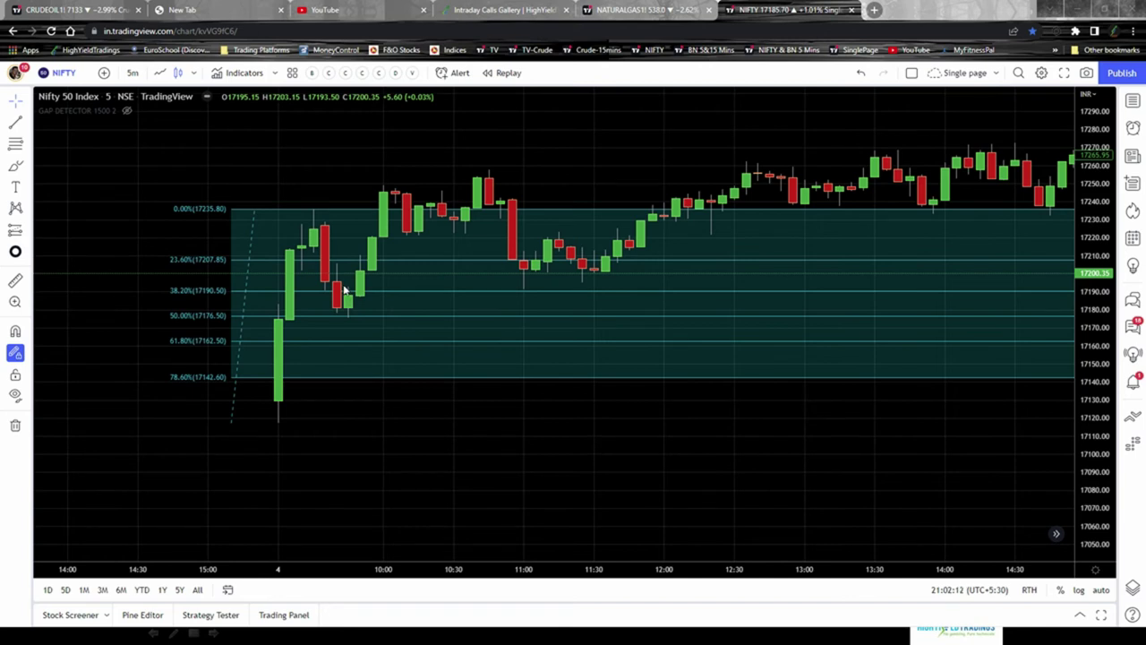
drag(344, 290, 402, 290)
drag(303, 214, 434, 212)
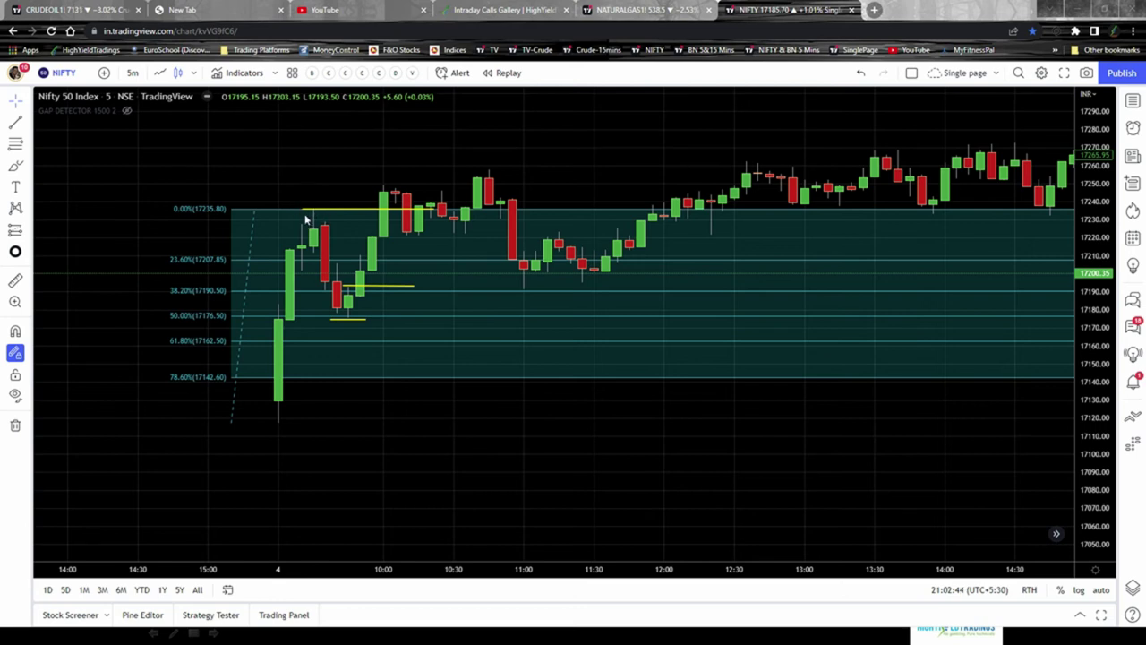
drag(305, 218, 435, 220)
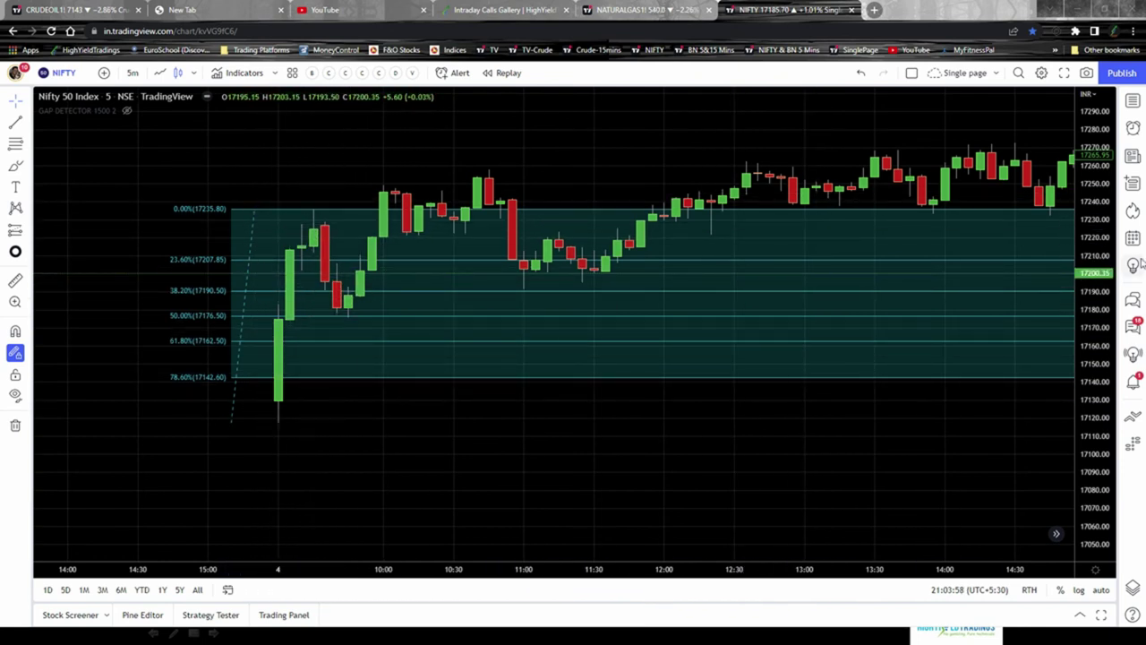
Delete the Fib Retracement from the 4 October session
click(254, 212)
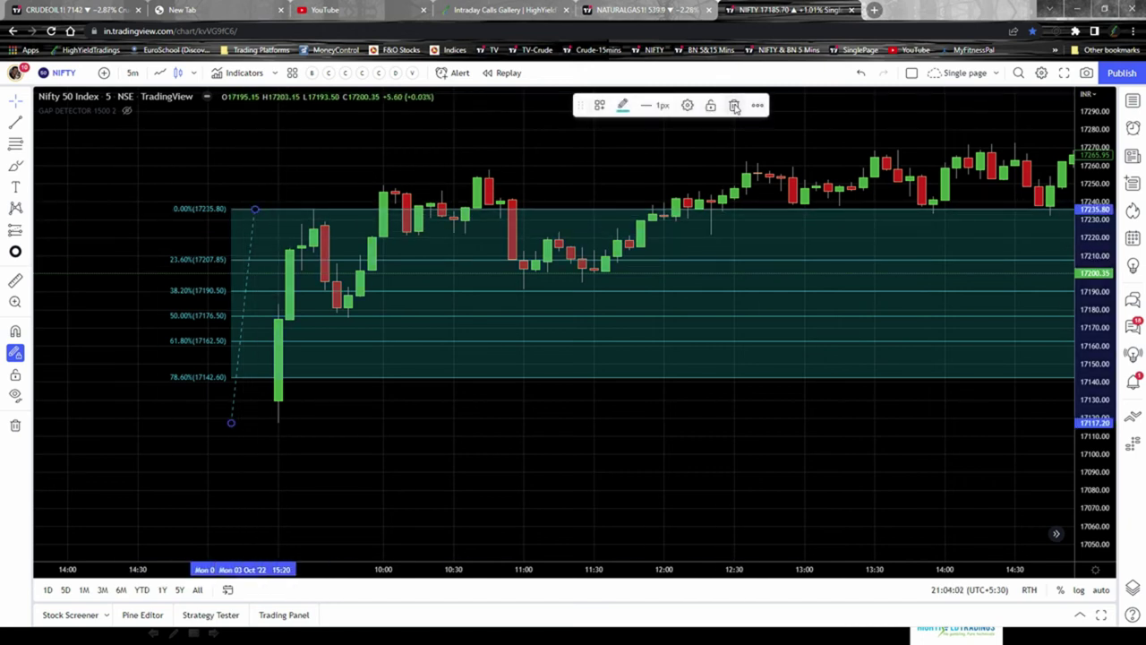
click(734, 105)
Look through the NIFTY sessions from 4 to 12 October for another opening move to analyse
scroll(757, 385, down, 4)
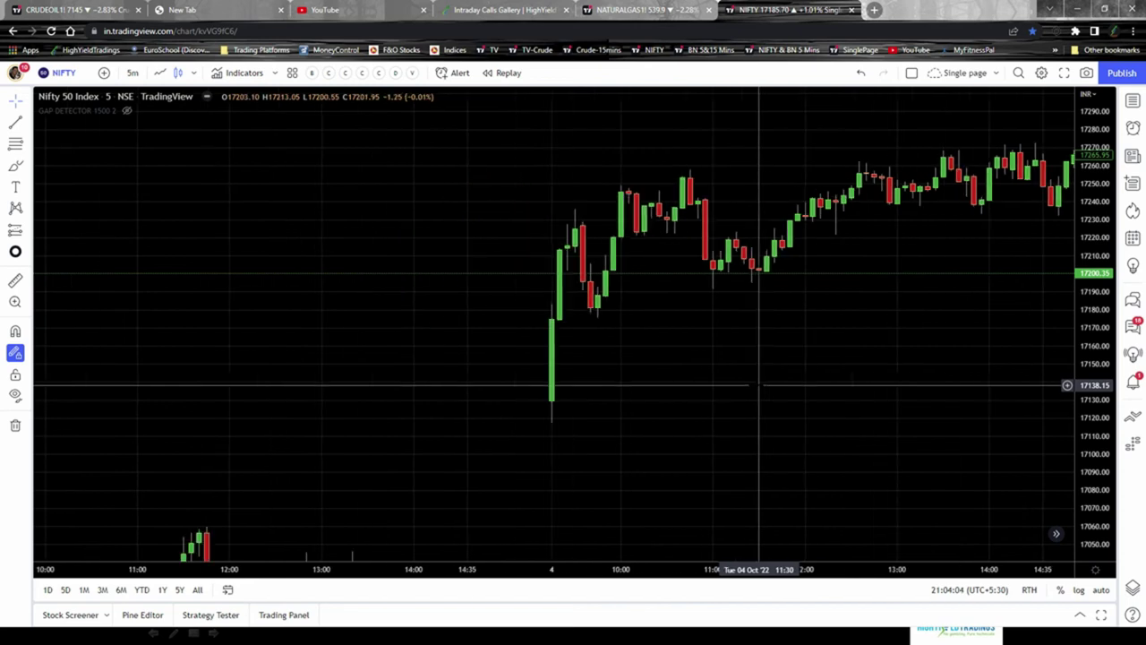
drag(898, 378, 397, 417)
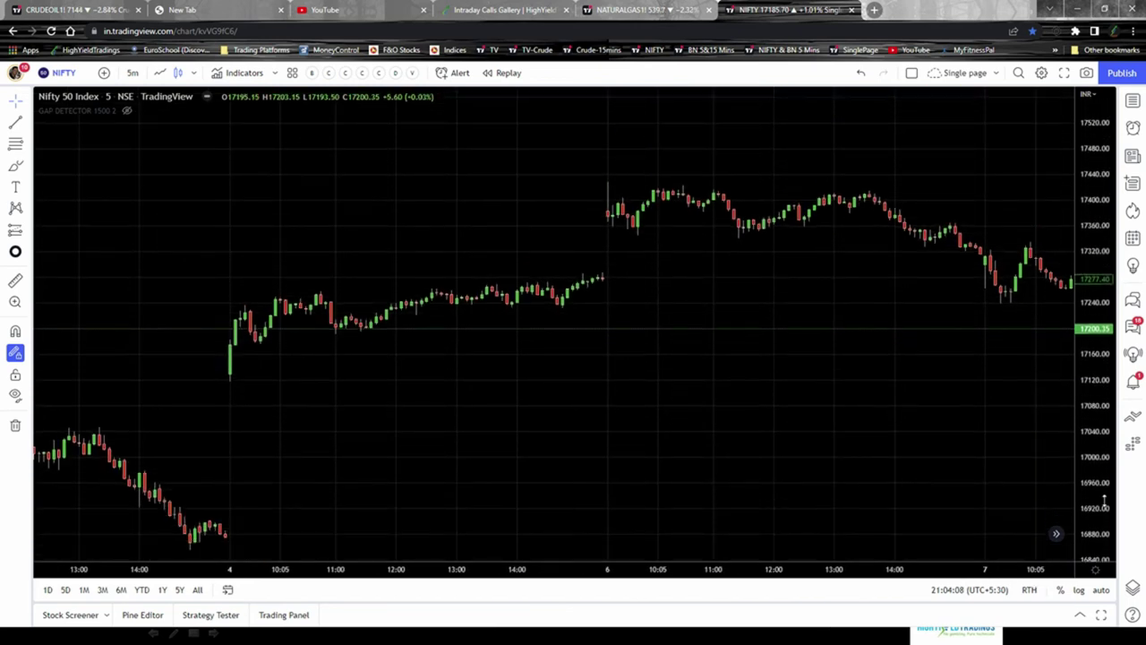
scroll(660, 420, left, 10)
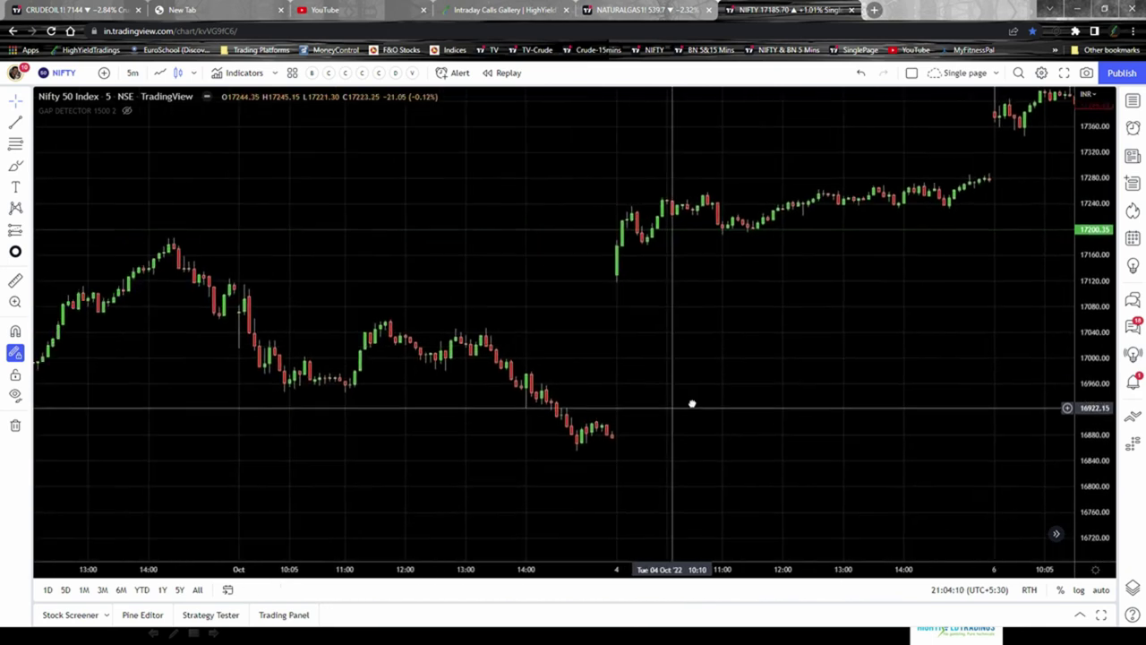
drag(674, 362, 439, 468)
drag(831, 379, 522, 440)
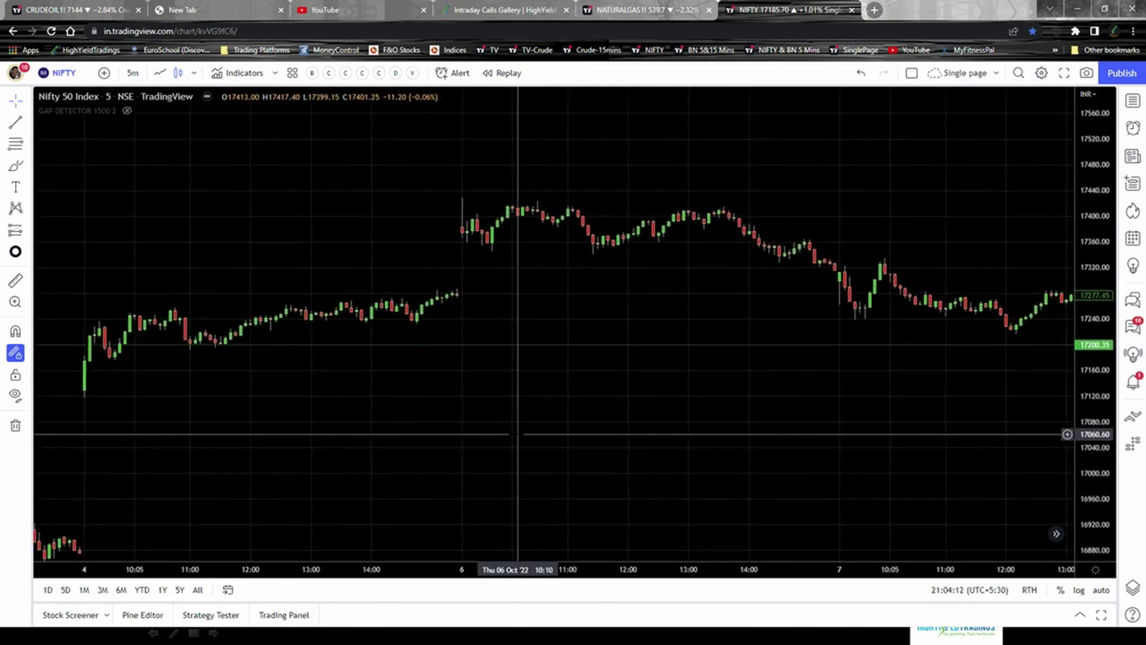
drag(886, 411, 502, 413)
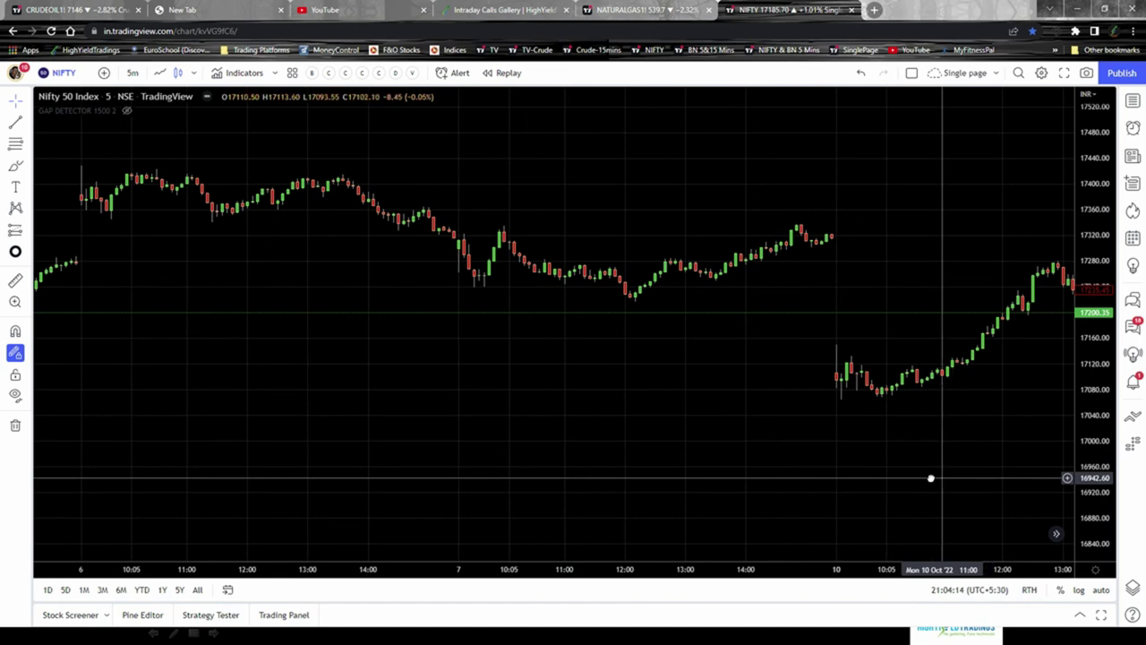
drag(929, 478, 527, 456)
drag(941, 458, 696, 388)
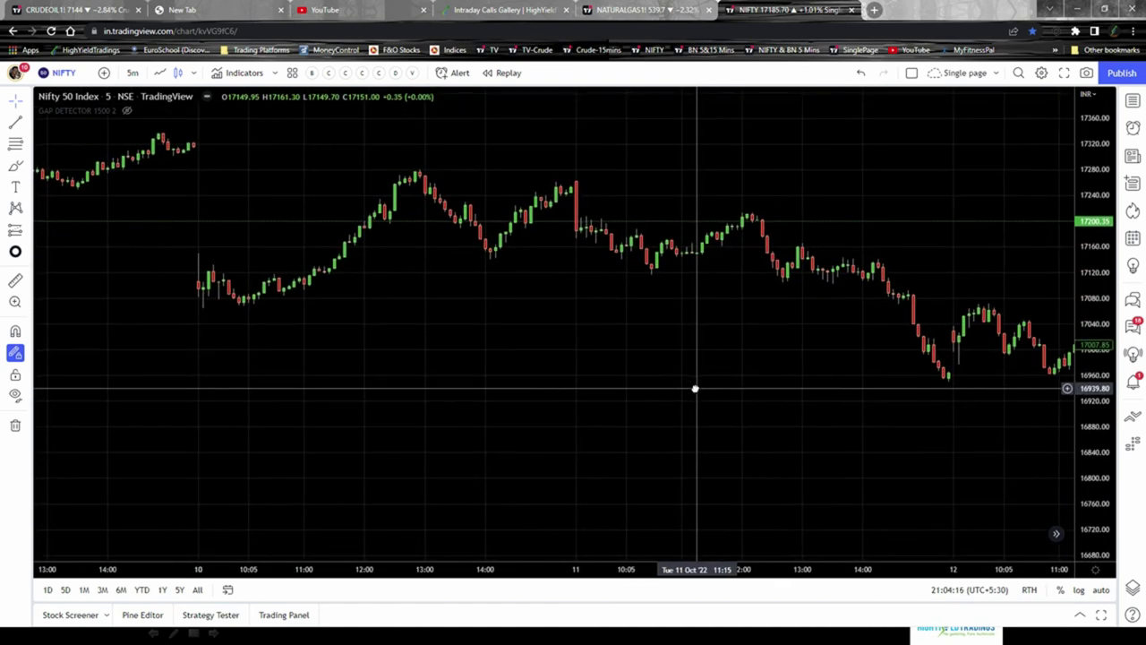
Examine the 11 October session closely, with its large red opening candle and the candles that follow in view
drag(788, 438, 660, 440)
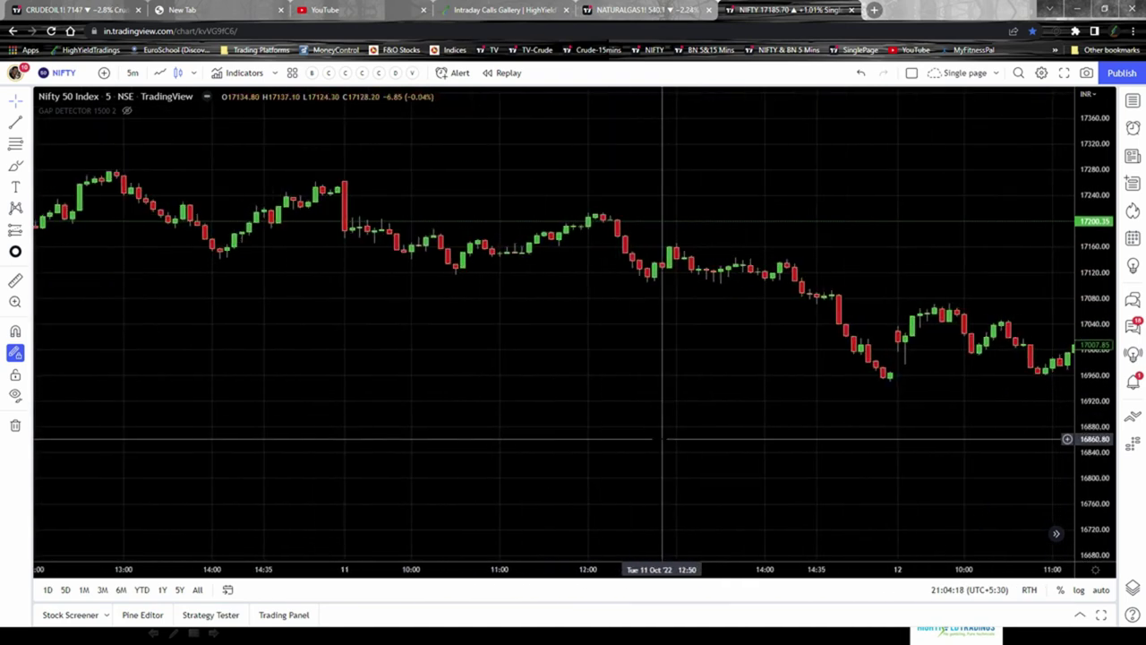
drag(674, 484, 690, 487)
scroll(524, 475, up, 3)
drag(525, 475, 872, 467)
drag(728, 475, 638, 494)
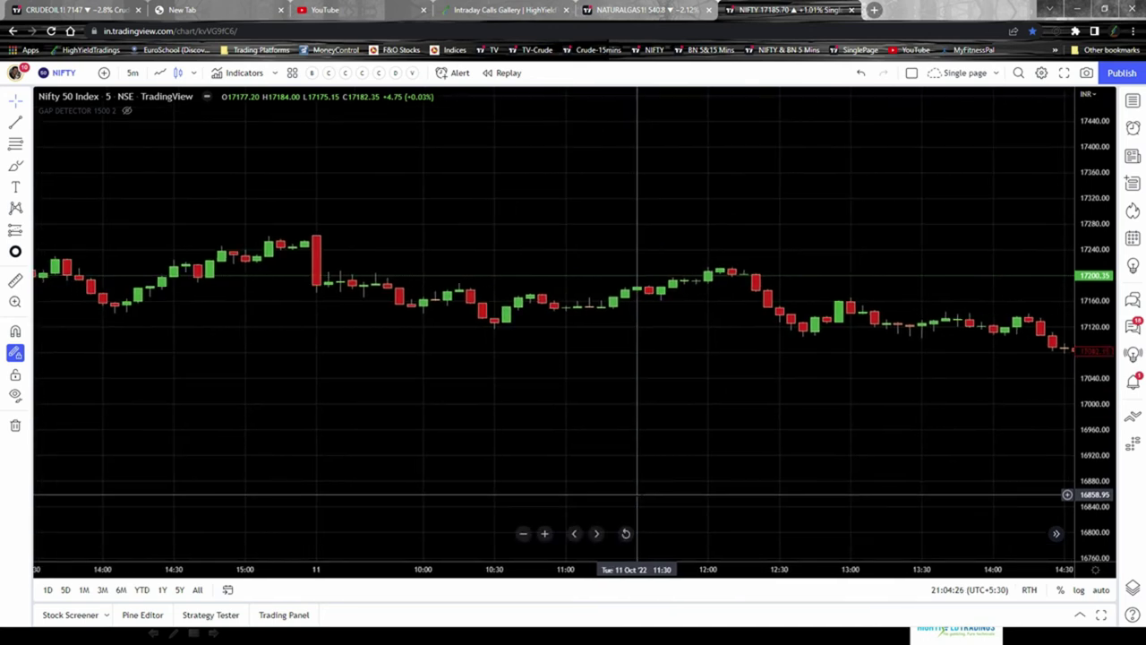
drag(1102, 439, 1104, 242)
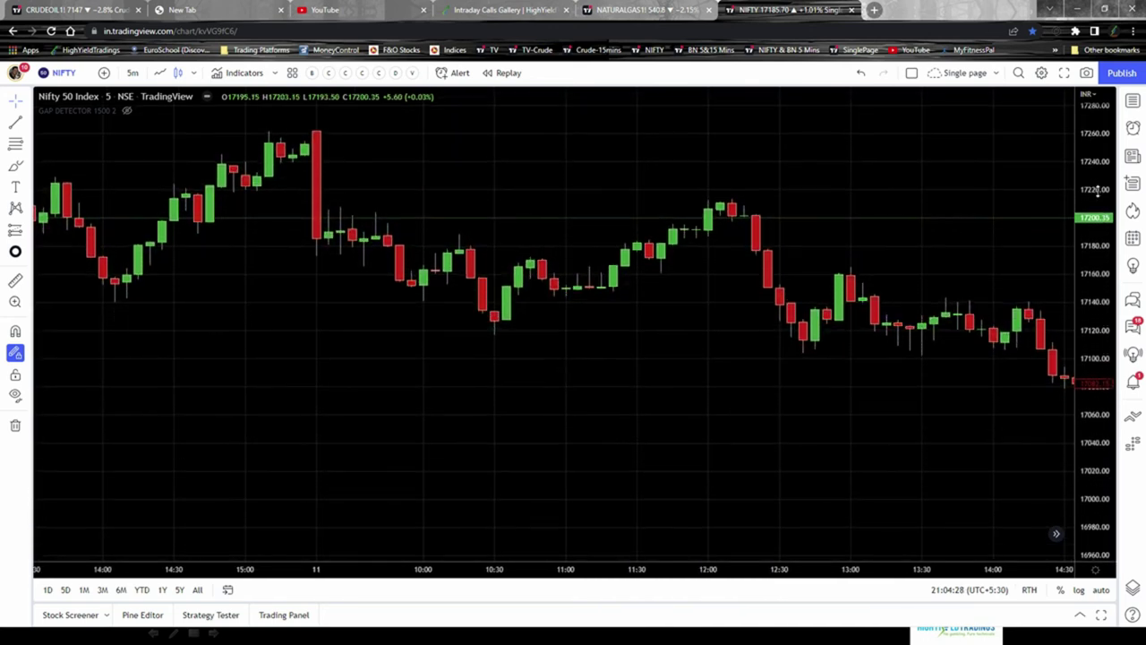
drag(821, 448, 780, 516)
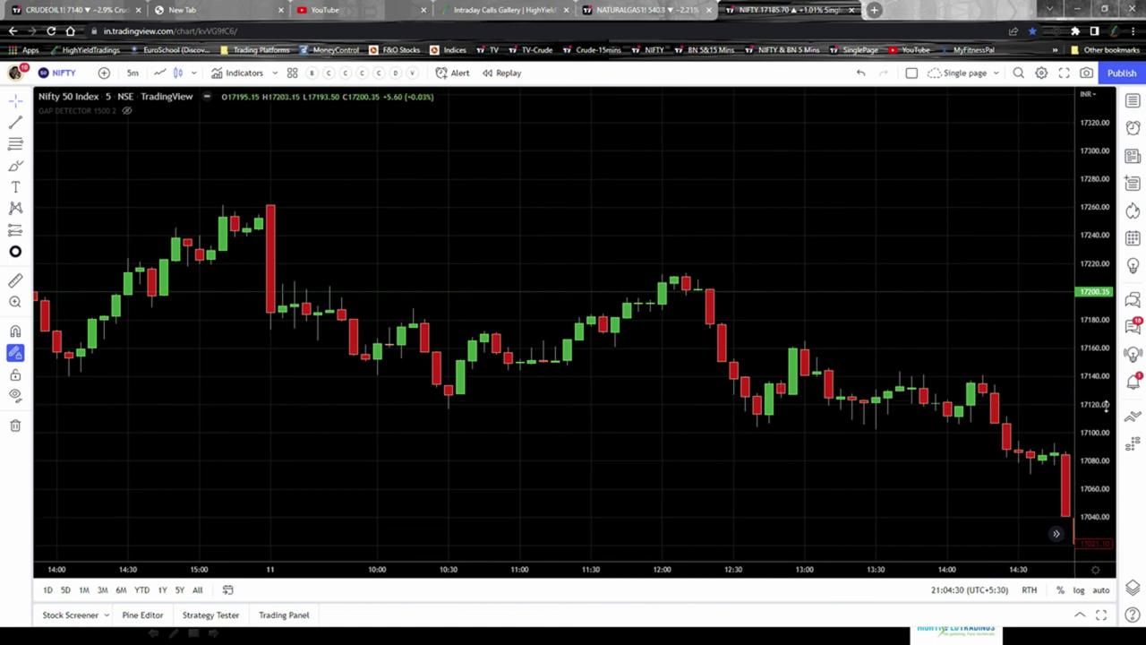
drag(1094, 402, 1095, 363)
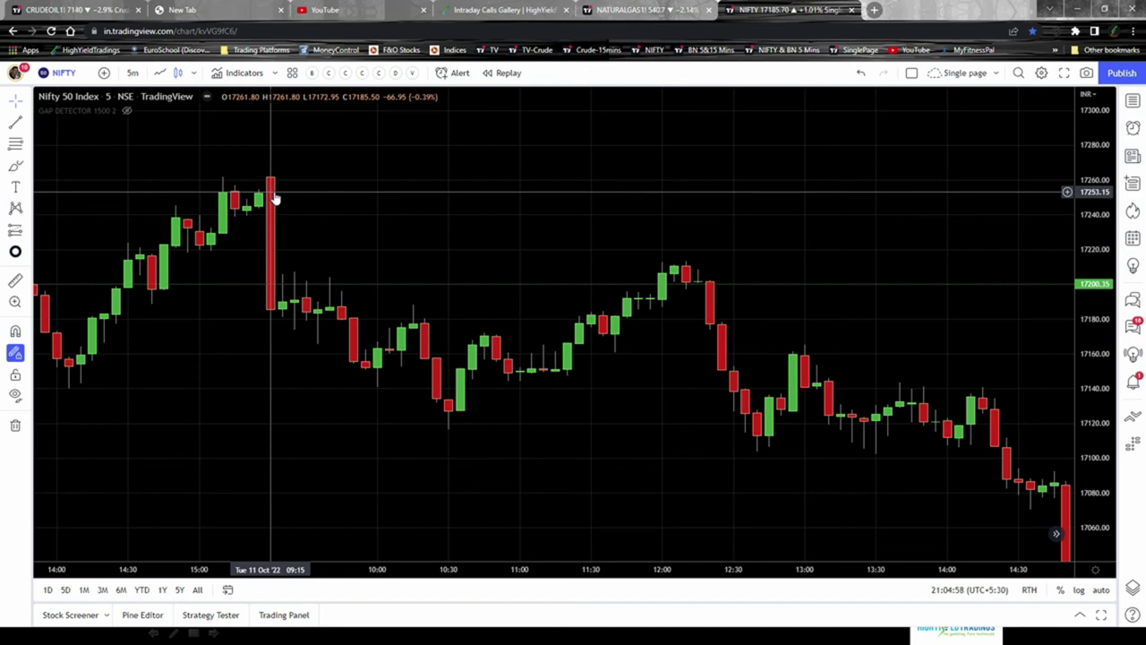
Draw a Fib Retracement beside the 11 October opening candle, from its high at 17261.75 down to its low at 17172.80
click(15, 145)
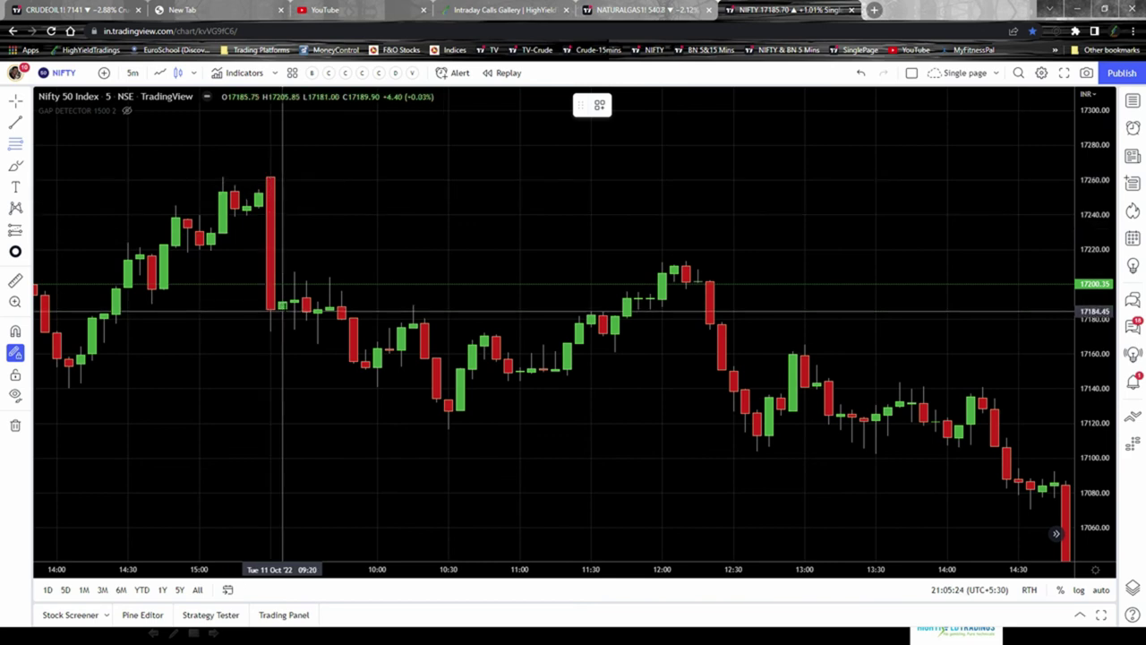
click(246, 177)
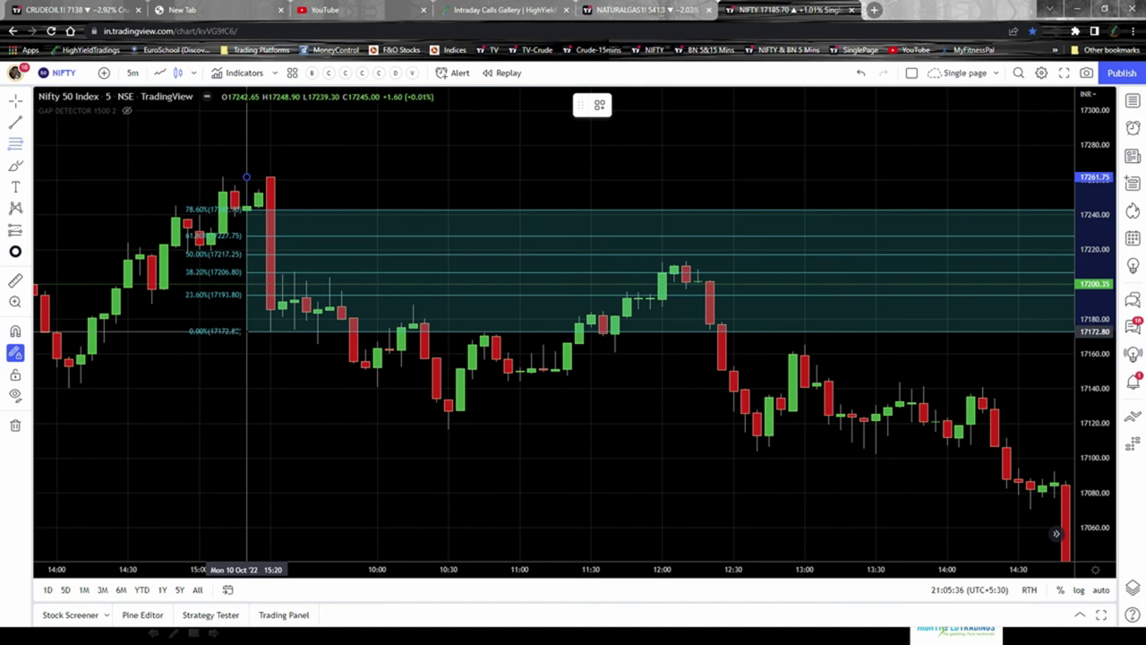
click(246, 330)
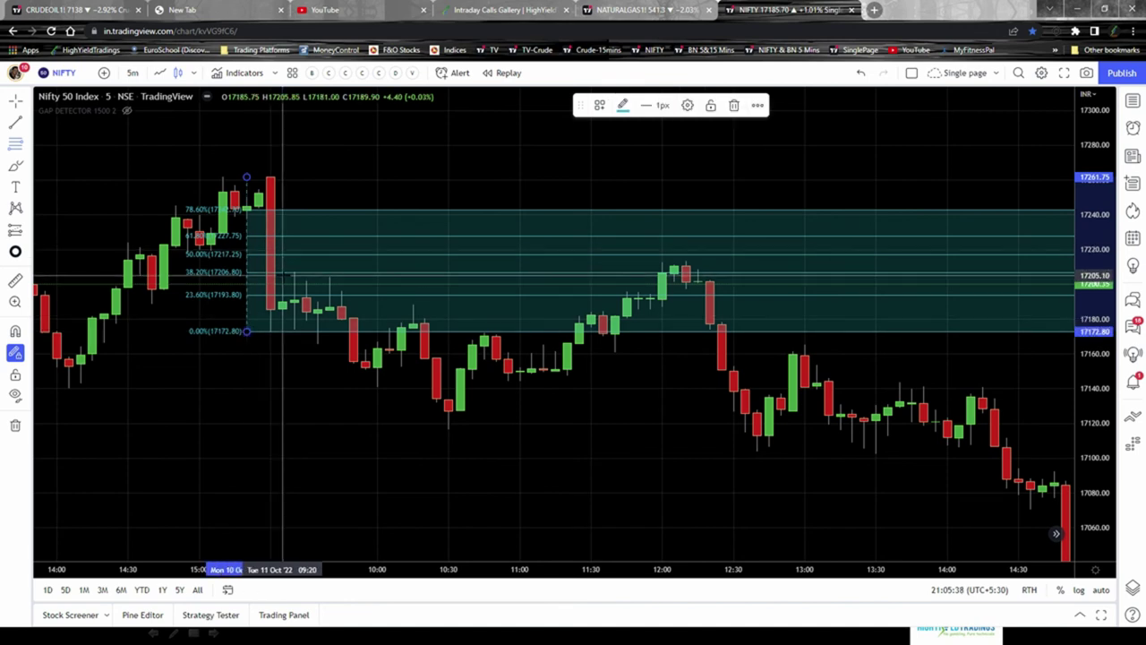
right_click(461, 175)
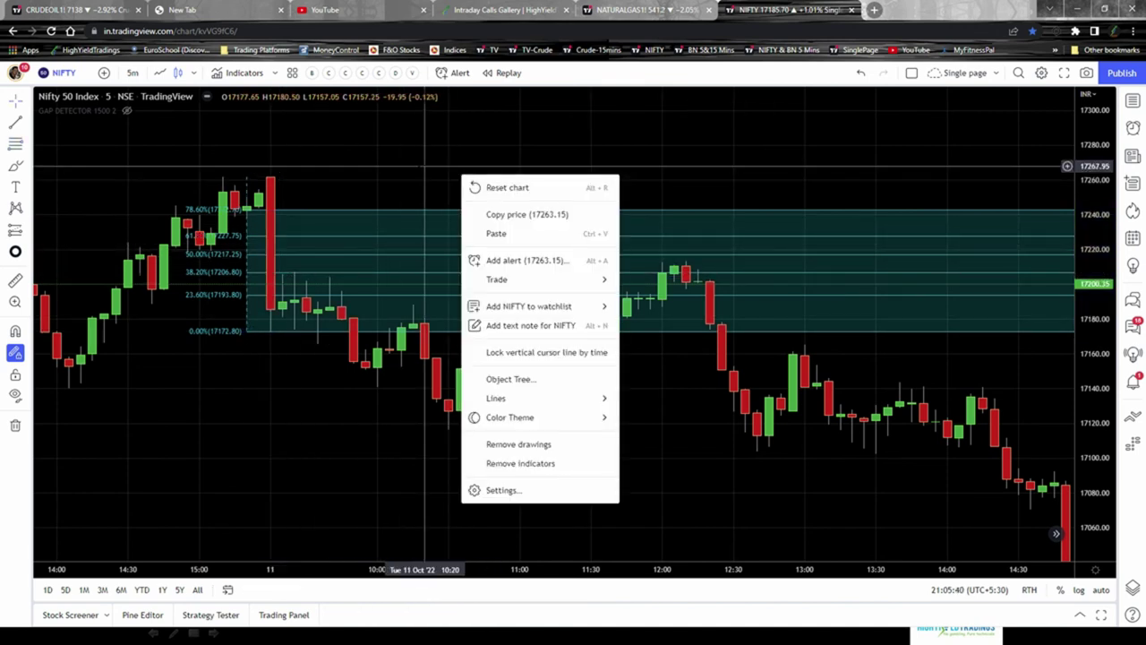
click(424, 167)
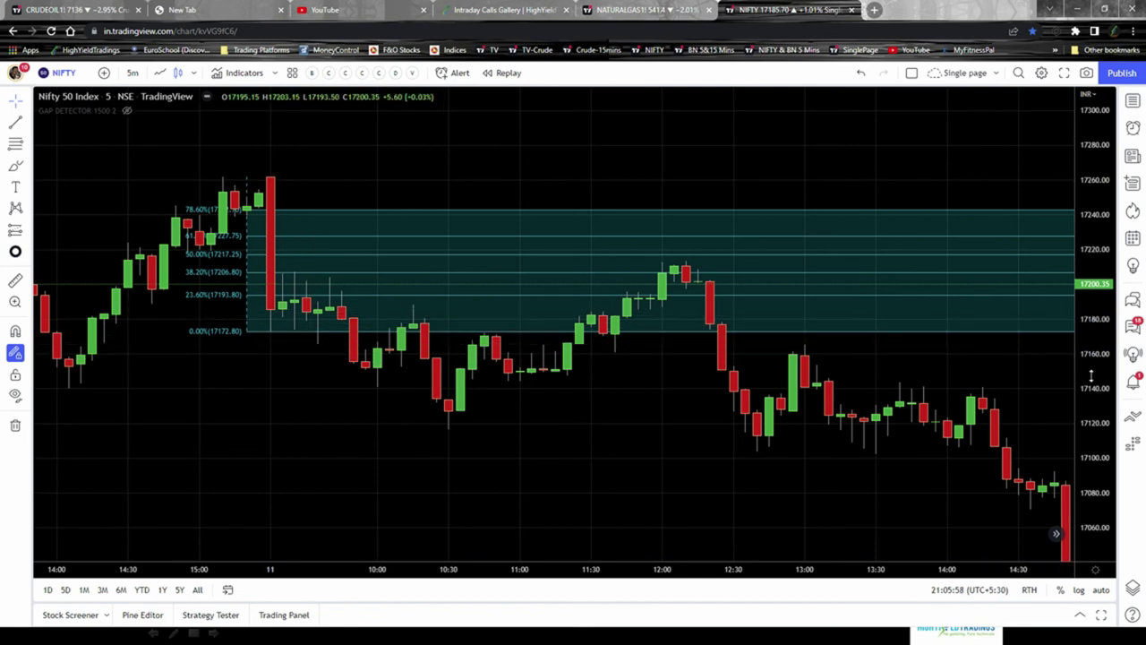
Annotate the early 11 October candles with yellow lines near 17210, 17180 and 17150 and an upward caret, and clear the markings
drag(1090, 376, 1090, 345)
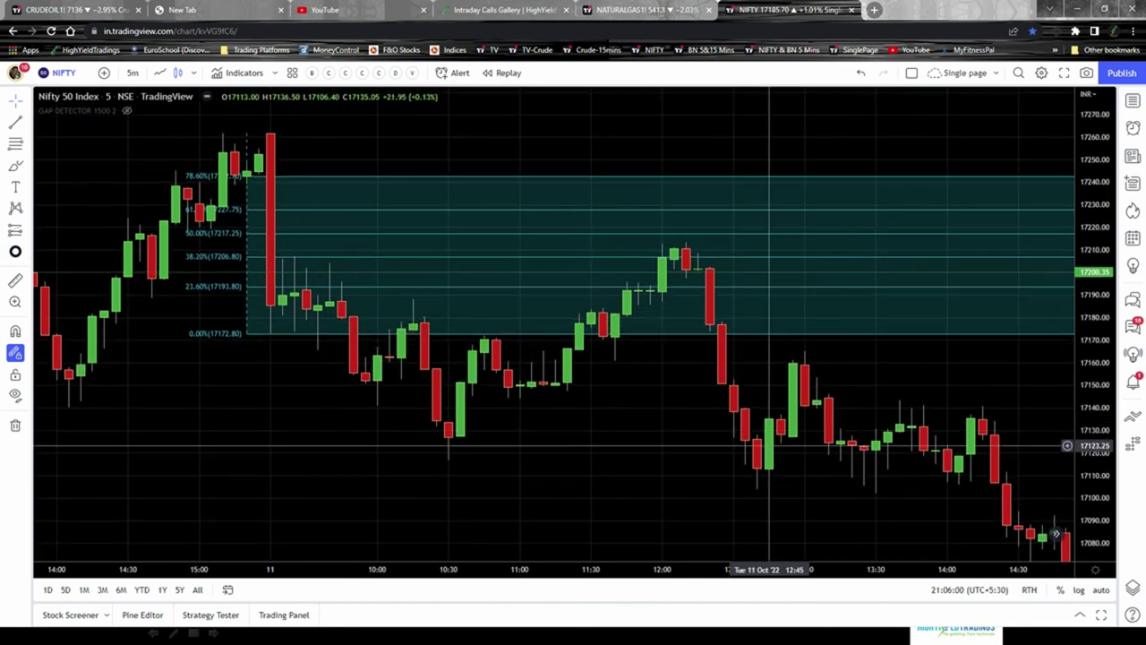
scroll(542, 489, up, 2)
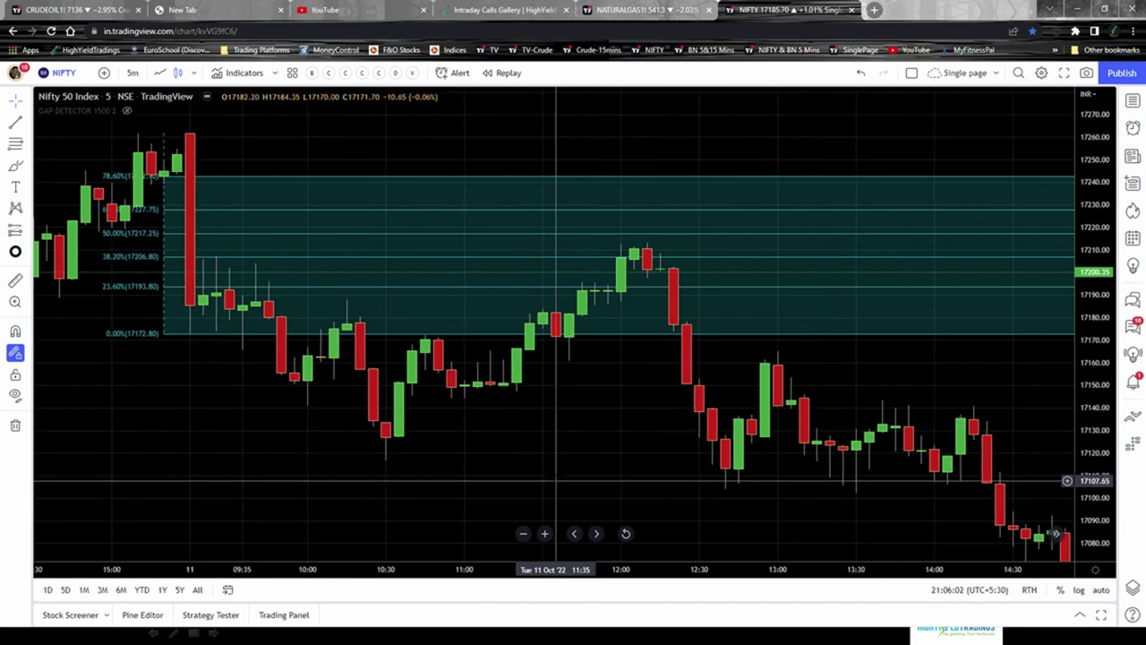
scroll(614, 482, down, 1)
drag(613, 482, 663, 486)
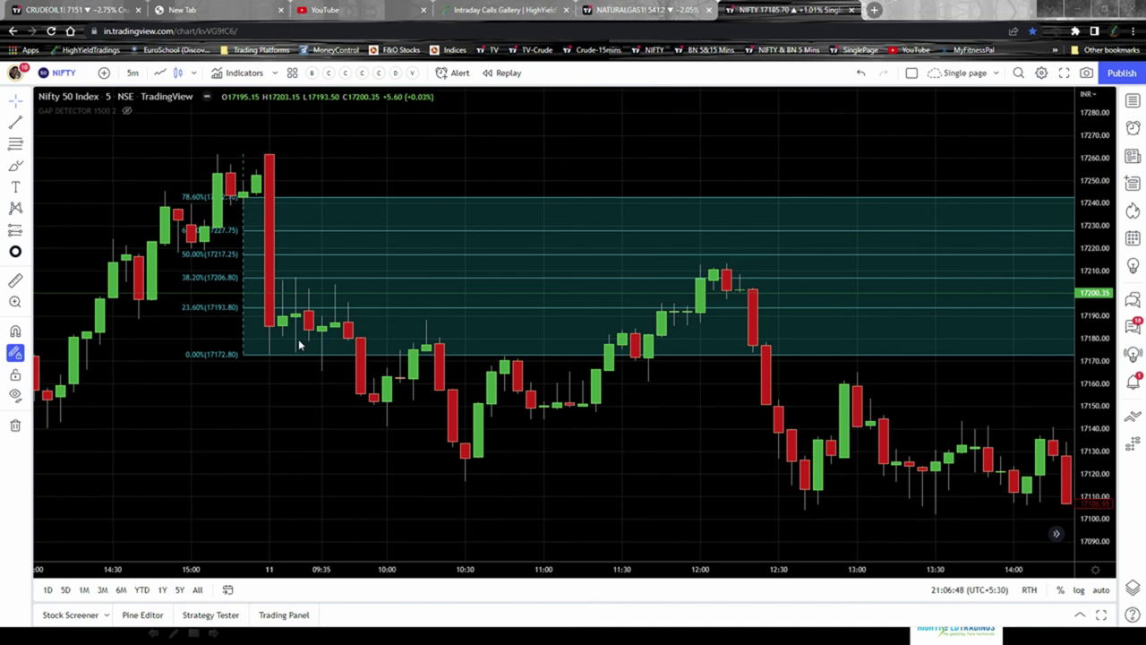
drag(301, 338, 334, 338)
mouse_move(277, 285)
mouse_down()
mouse_move(309, 288)
mouse_move(302, 268)
mouse_move(315, 269)
mouse_up()
drag(325, 405, 412, 406)
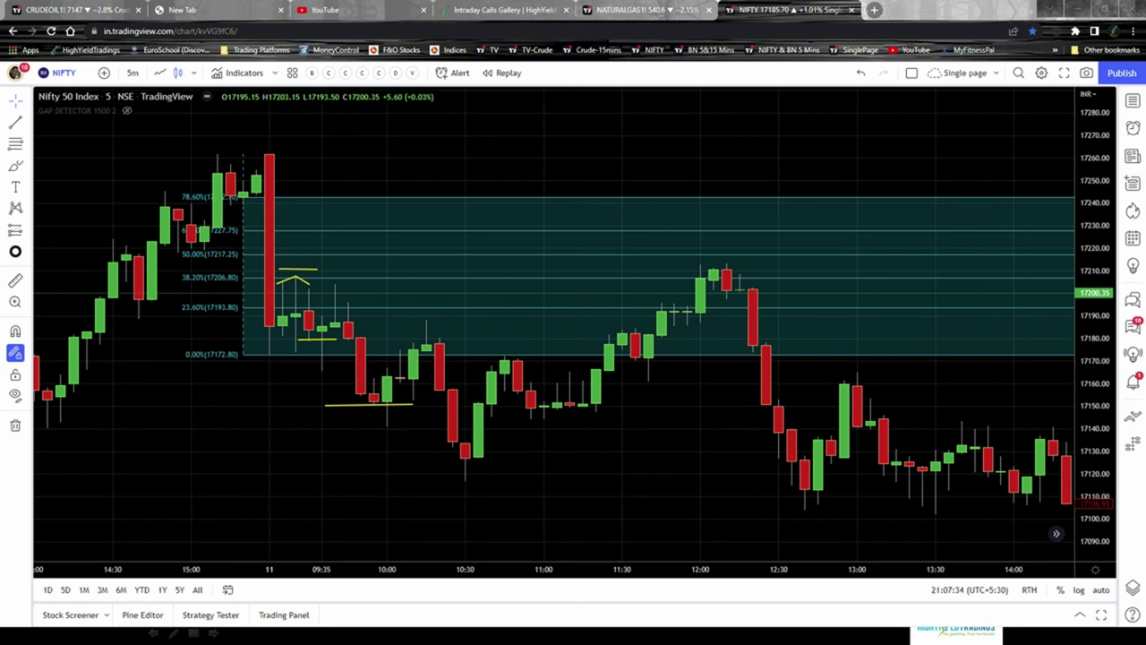
key(Escape)
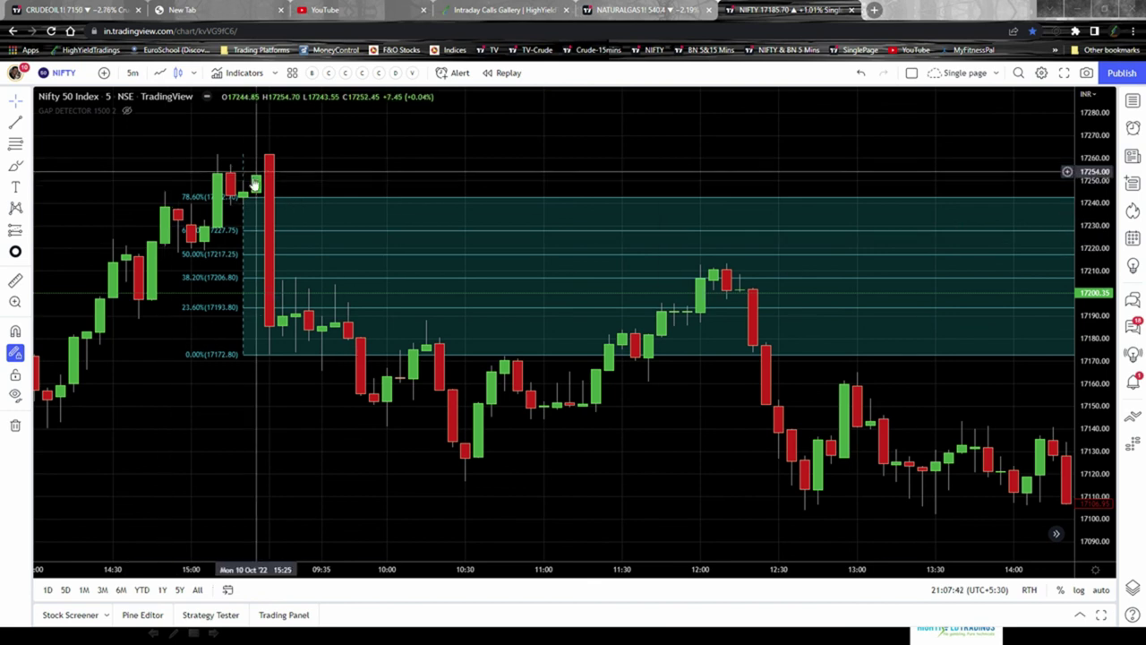
Delete the Fib Retracement from the 11 October session
click(251, 358)
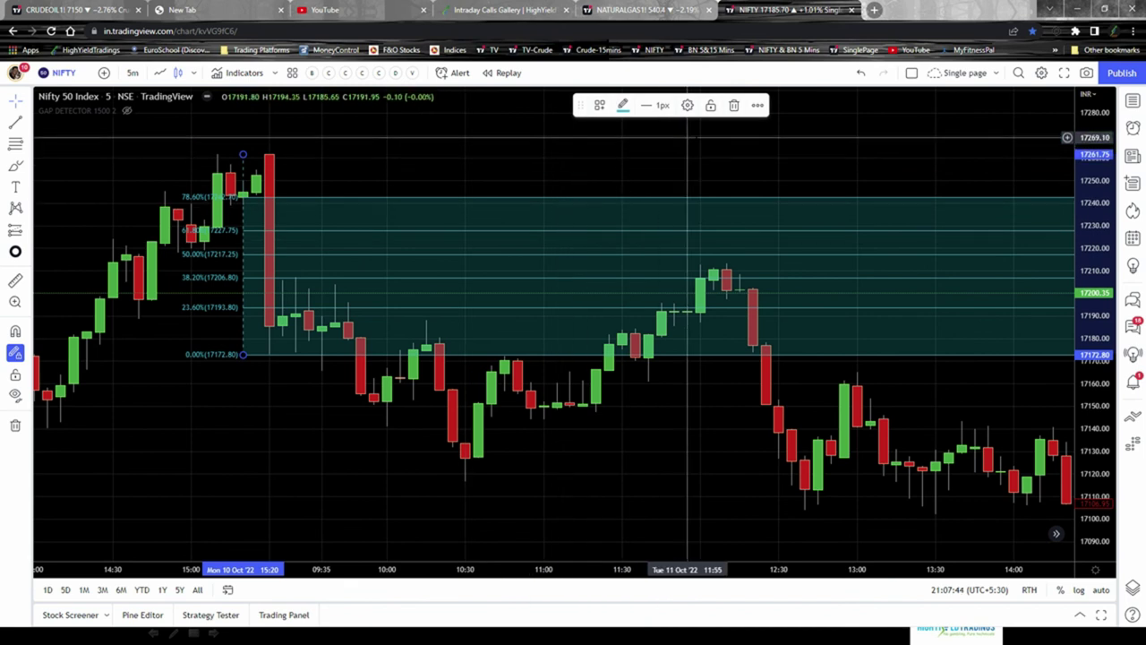
click(734, 105)
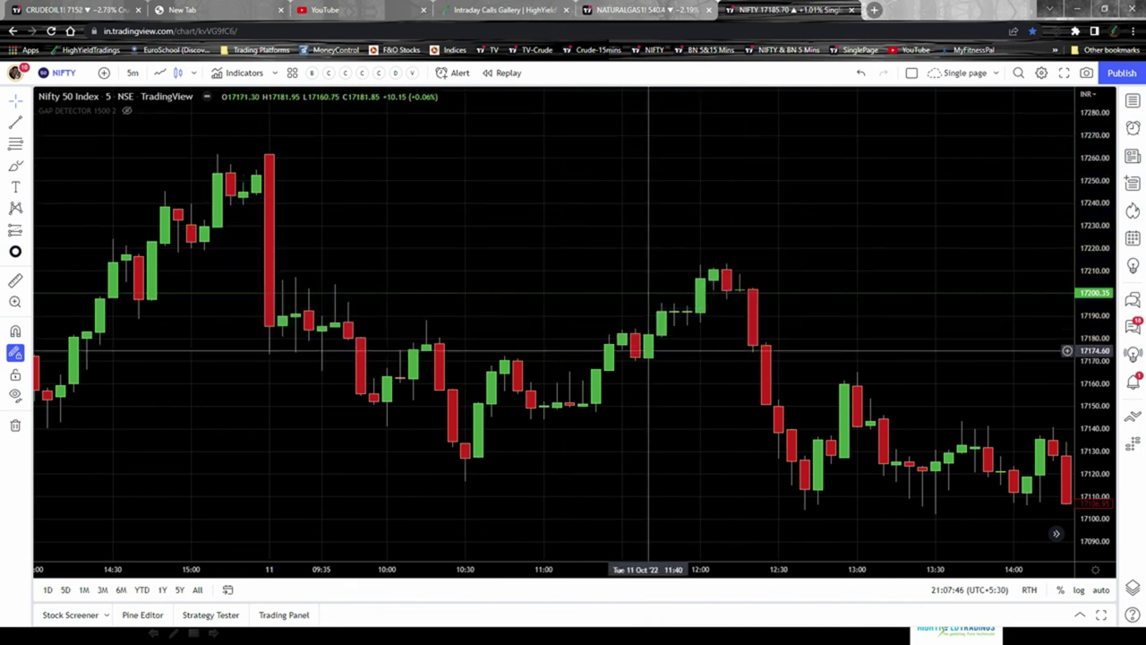
Review the 10 to 12 October sessions together and switch back to the presentation slide behind the browser
scroll(760, 394, down, 5)
drag(1090, 179, 1017, 507)
drag(914, 497, 573, 442)
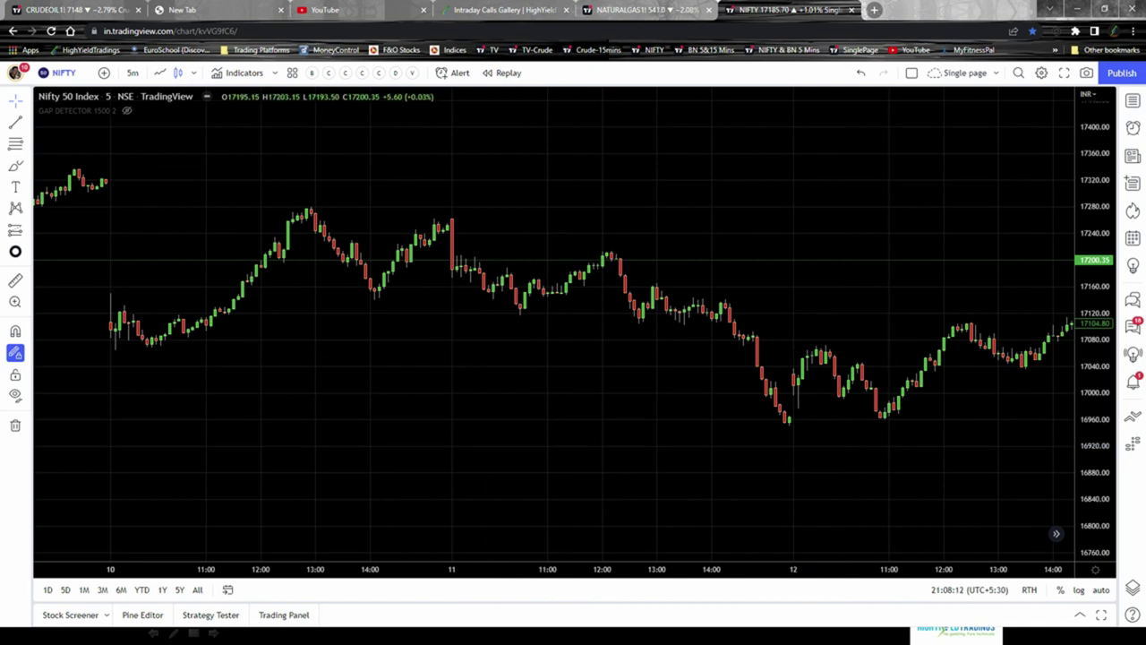
click(1074, 9)
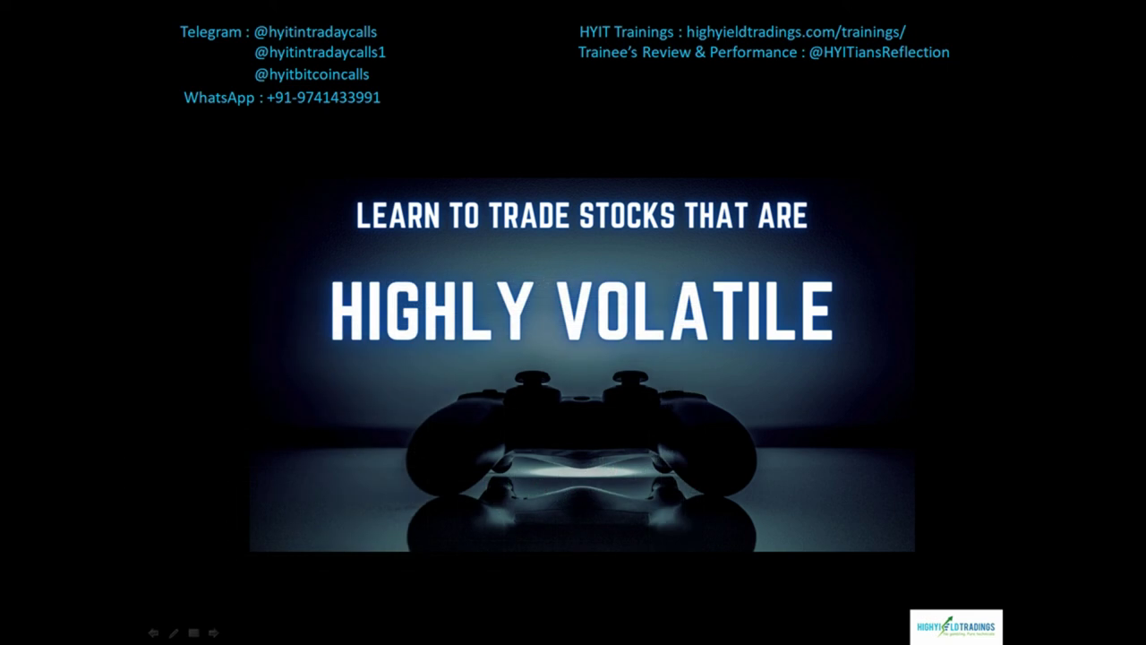